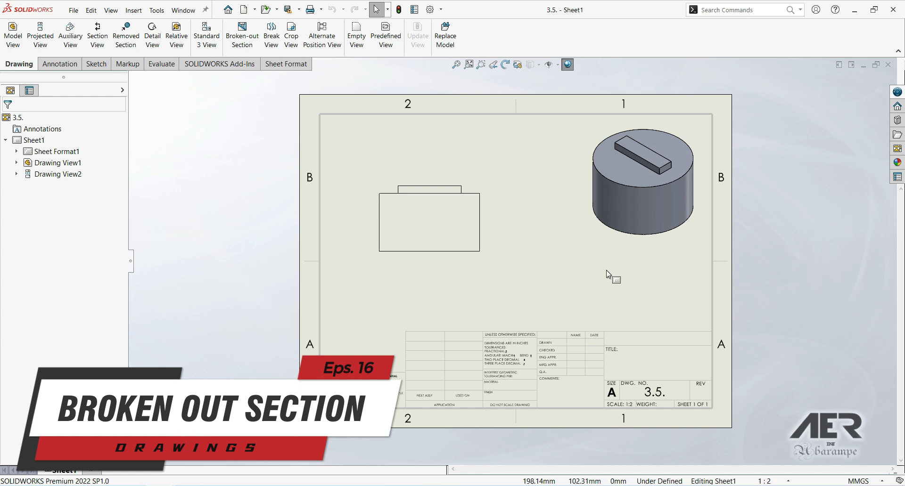
- Start a broken-out section on the isometric view and sketch a closed spline around the left and front portion of the cylinder
scroll(415, 227, "down", 2)
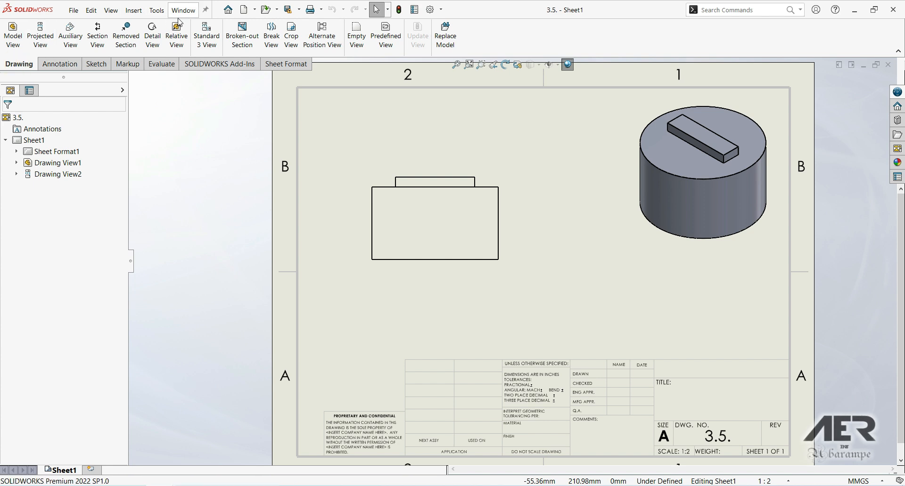
left_click(239, 44)
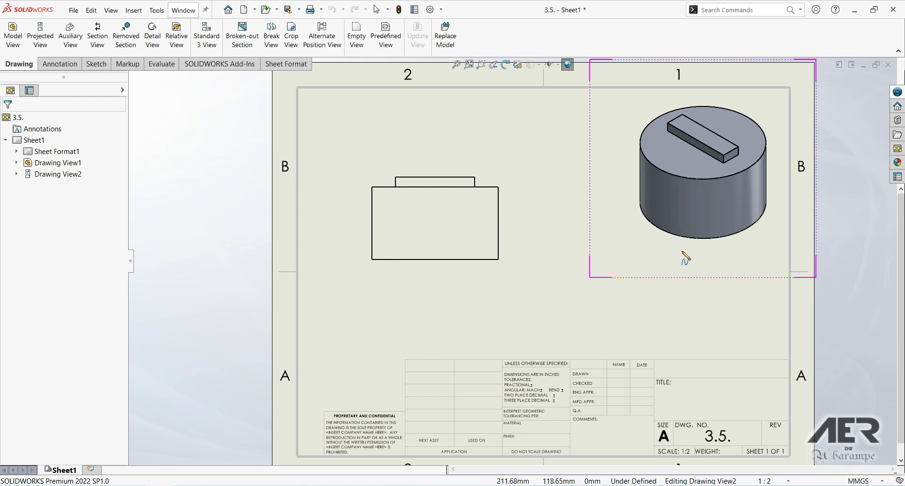
left_click(640, 262)
left_click(731, 254)
left_click(702, 146)
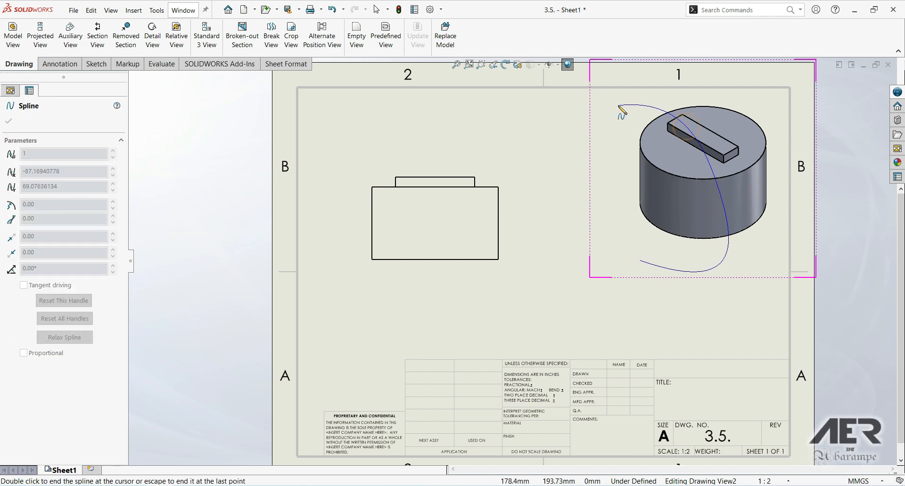
left_click(632, 226)
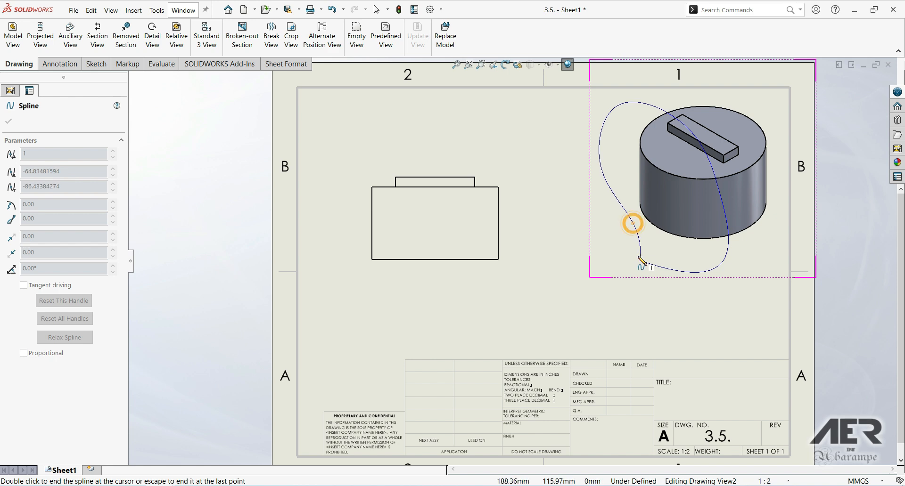
left_click(642, 262)
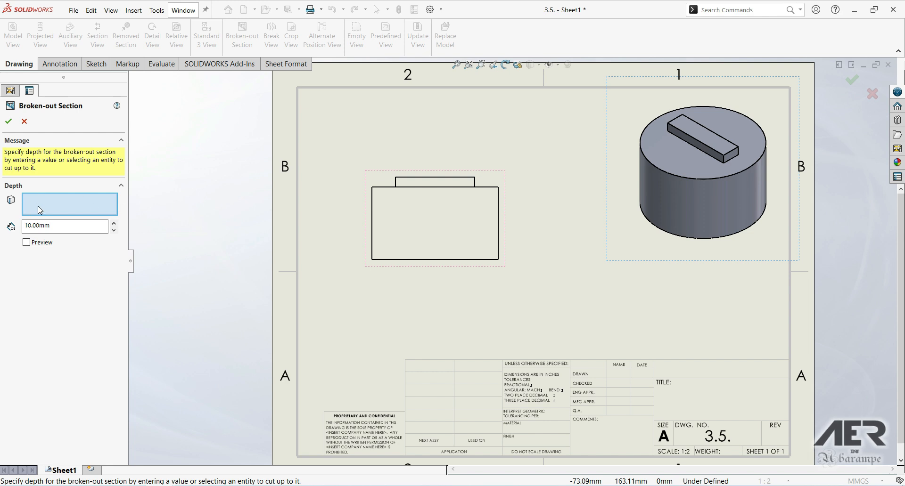
- Set the isometric view's broken-out section depth to 70 mm, preview the cut and accept it
left_click(68, 226)
double_click(66, 229)
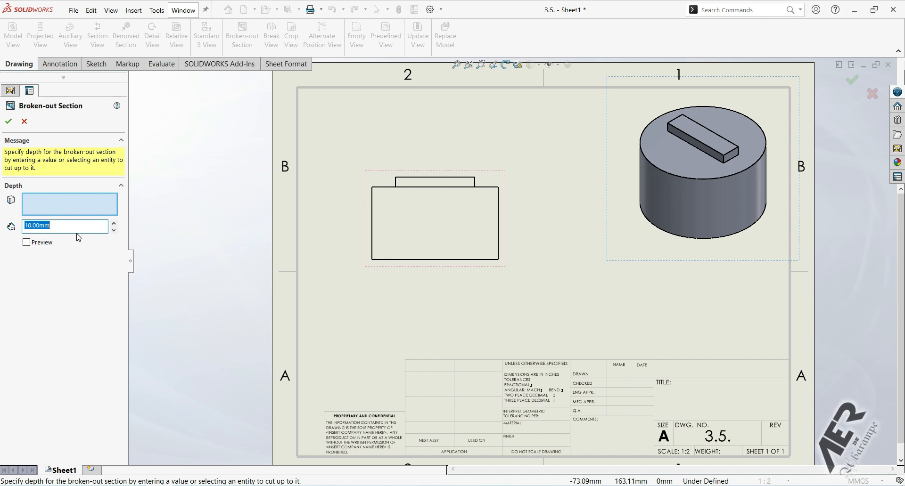
type("70")
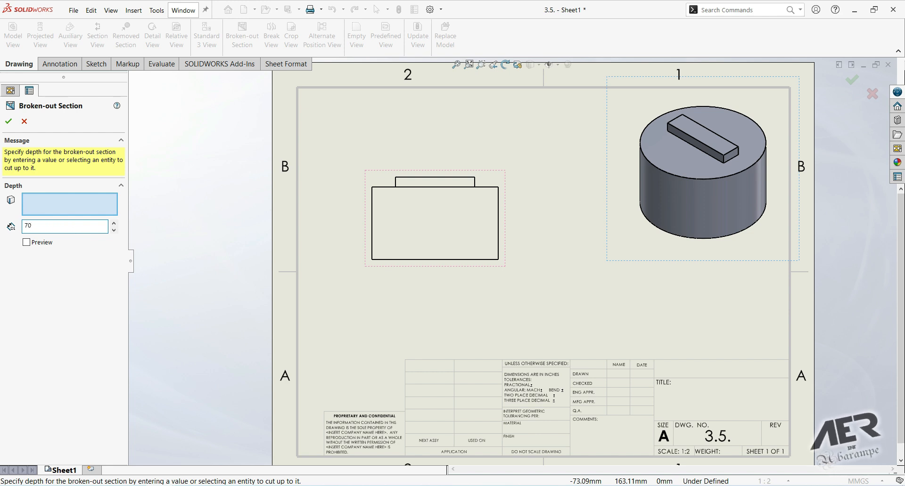
left_click(27, 243)
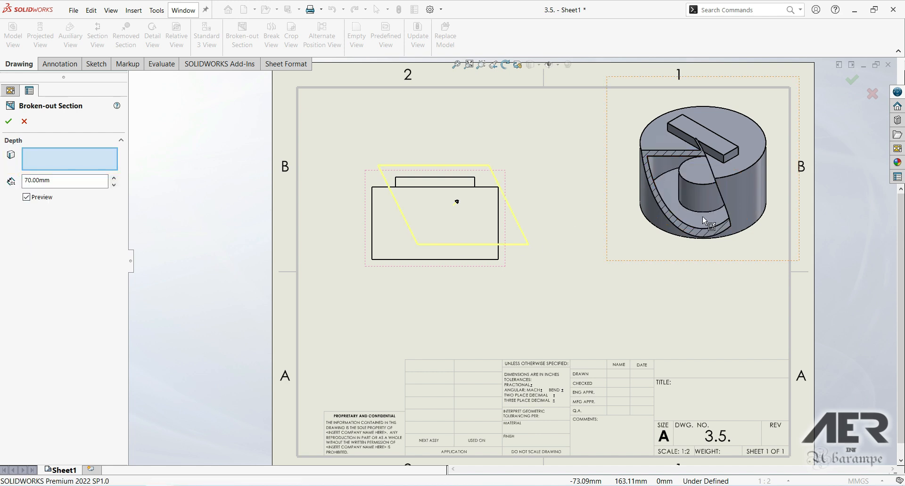
left_click(9, 122)
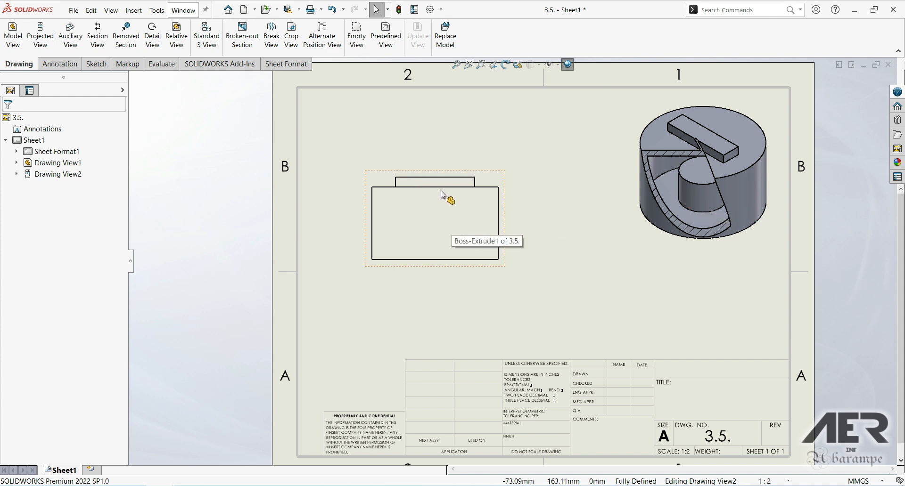
- Start a broken-out section on the front view and sketch a closed spline enclosing the right part of the body
left_click(242, 31)
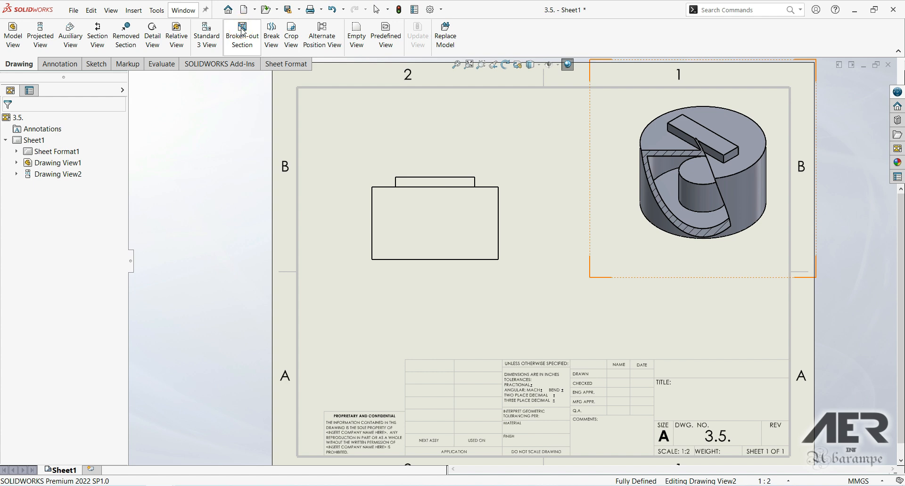
left_click(450, 165)
left_click(417, 232)
left_click(453, 276)
left_click(522, 271)
left_click(521, 197)
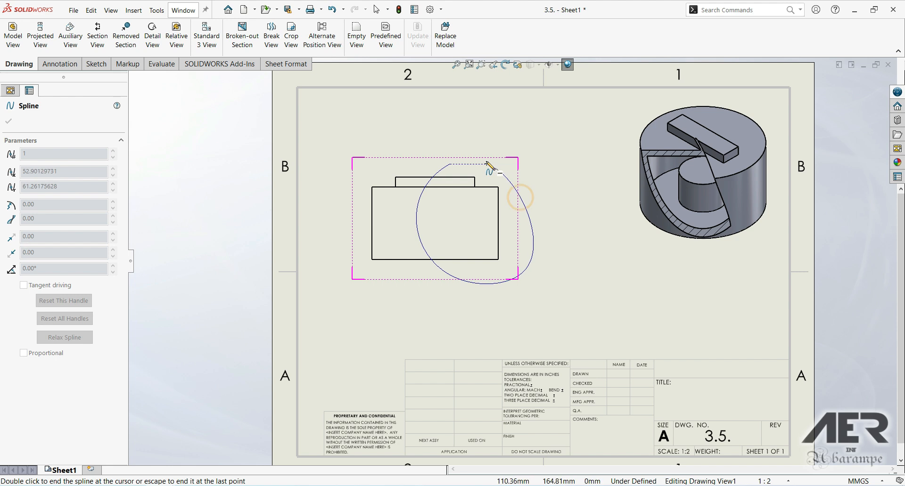
left_click(479, 162)
left_click(451, 164)
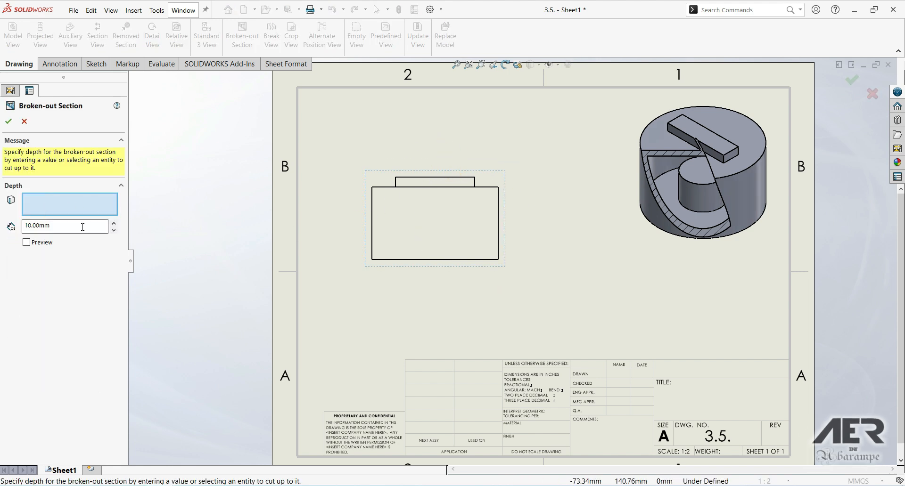
- Define the front view's section depth by the top edge of the raised bar, preview the cut and accept it
left_click(53, 225)
left_click(436, 178)
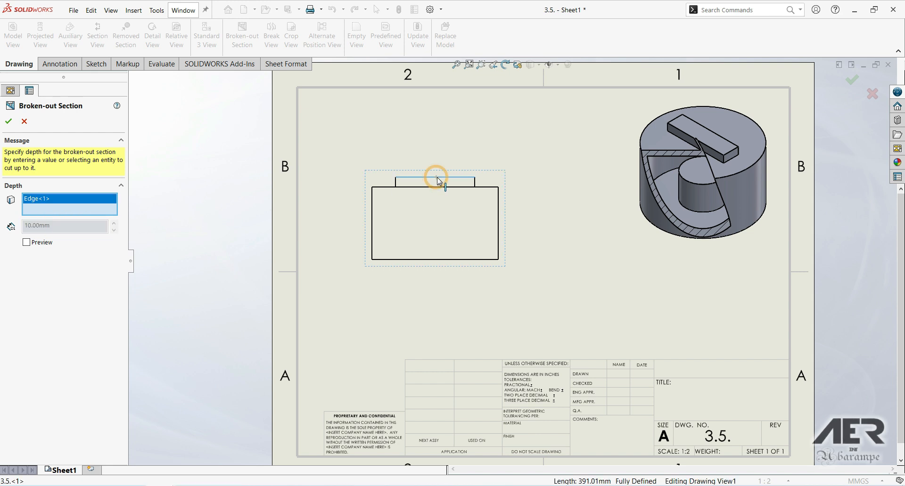
left_click(27, 244)
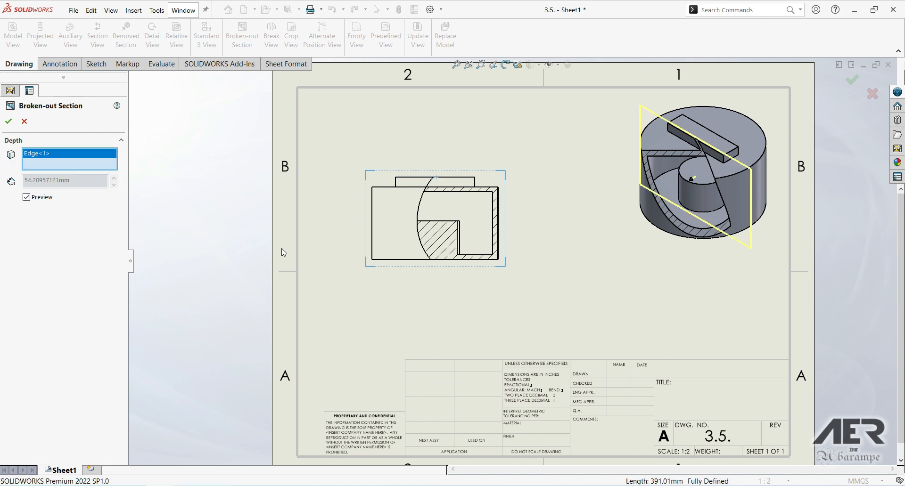
left_click(8, 121)
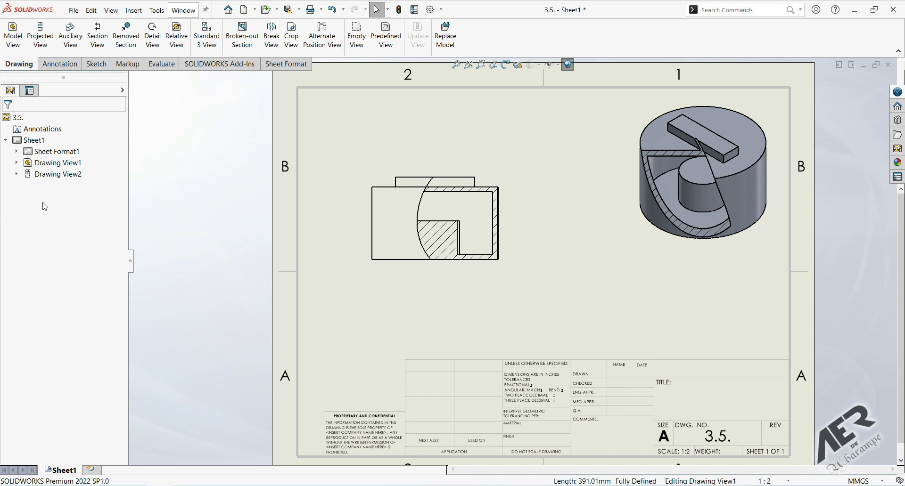
- Edit the definition of the front view's broken-out section, removing the edge reference and setting the depth to 60 mm
left_click(57, 163)
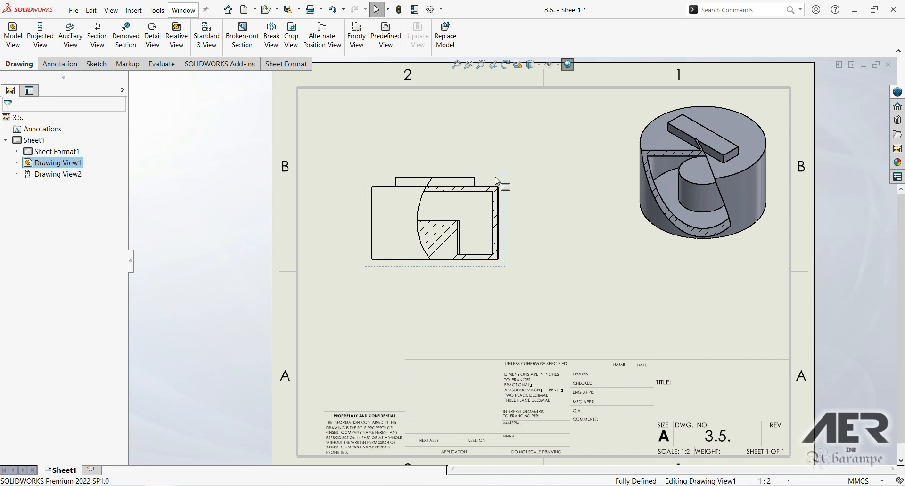
left_click(17, 163)
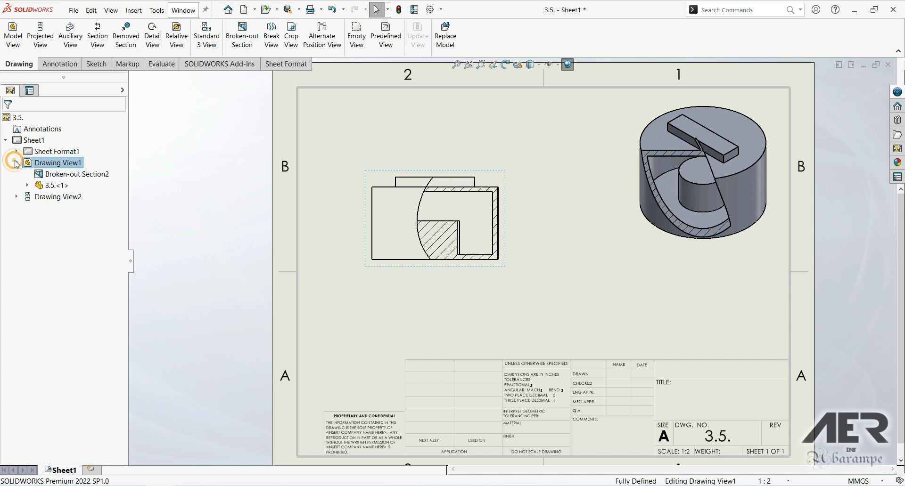
left_click(74, 174)
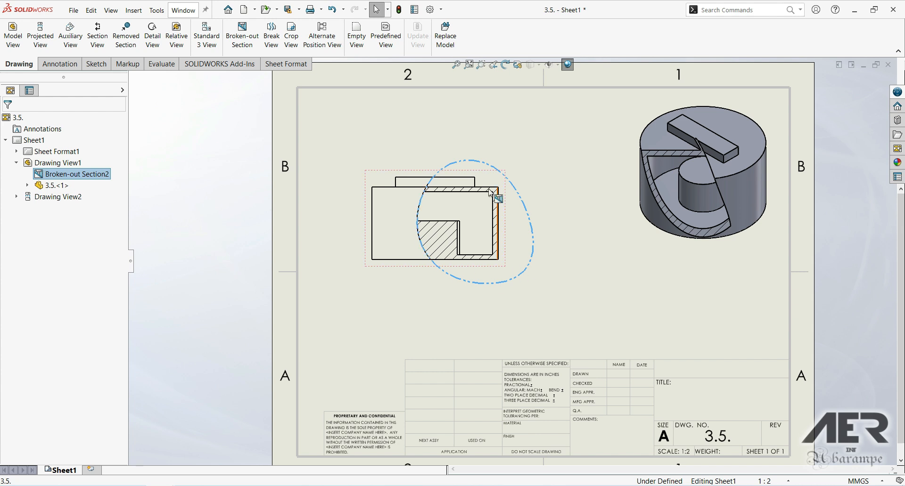
right_click(63, 179)
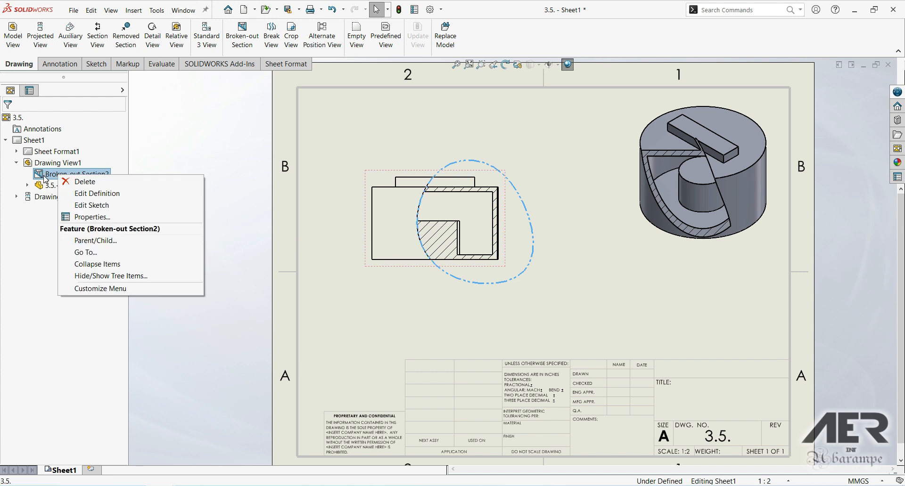
left_click(95, 194)
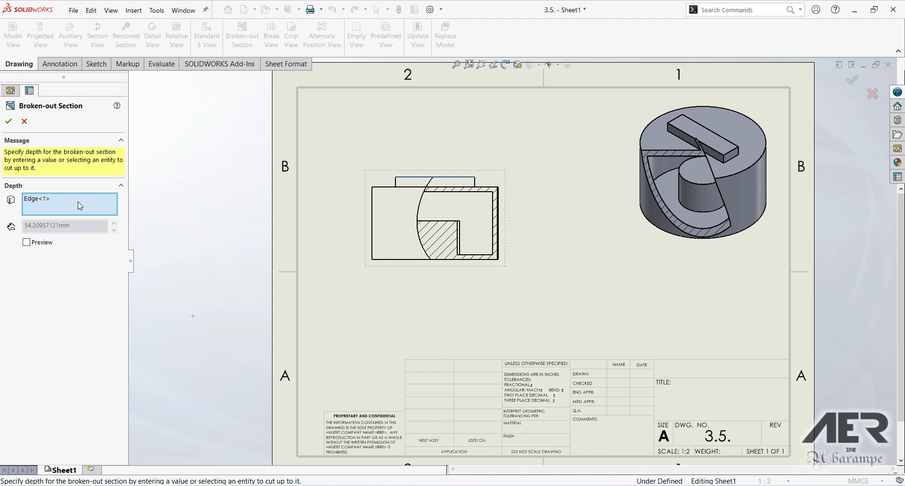
right_click(77, 202)
left_click(103, 220)
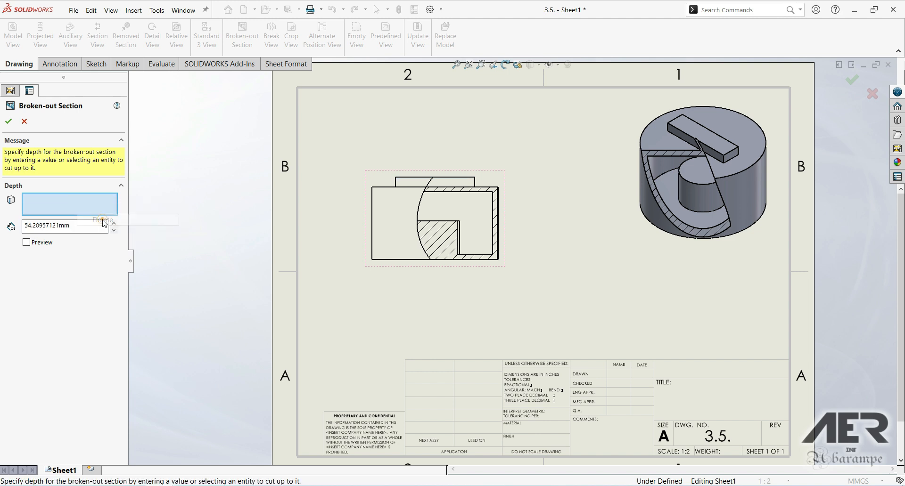
double_click(77, 228)
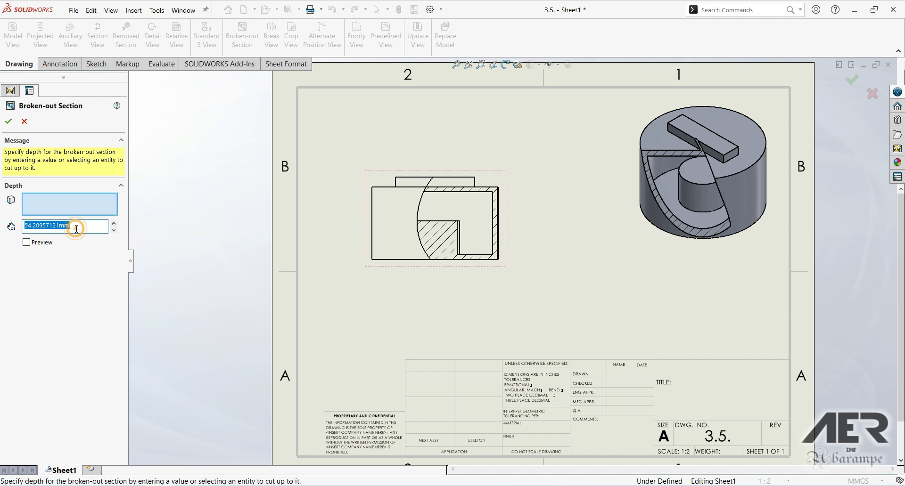
type("60.00mm")
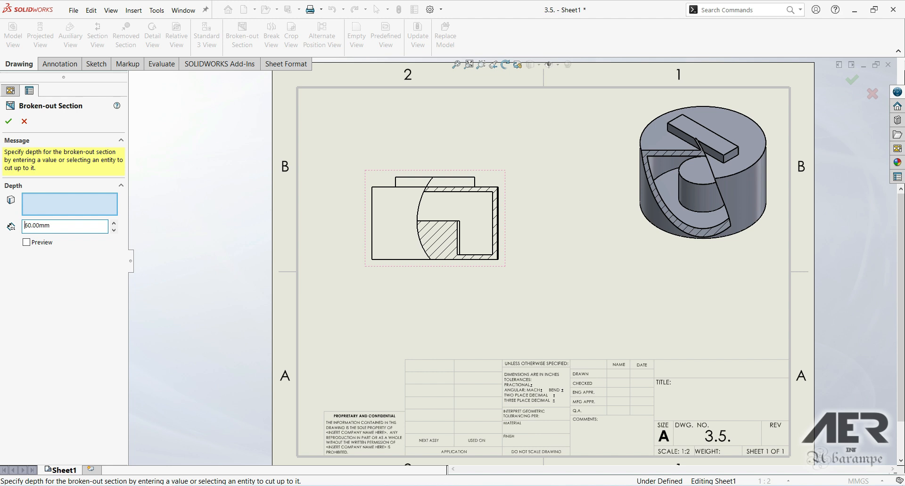
left_click(8, 122)
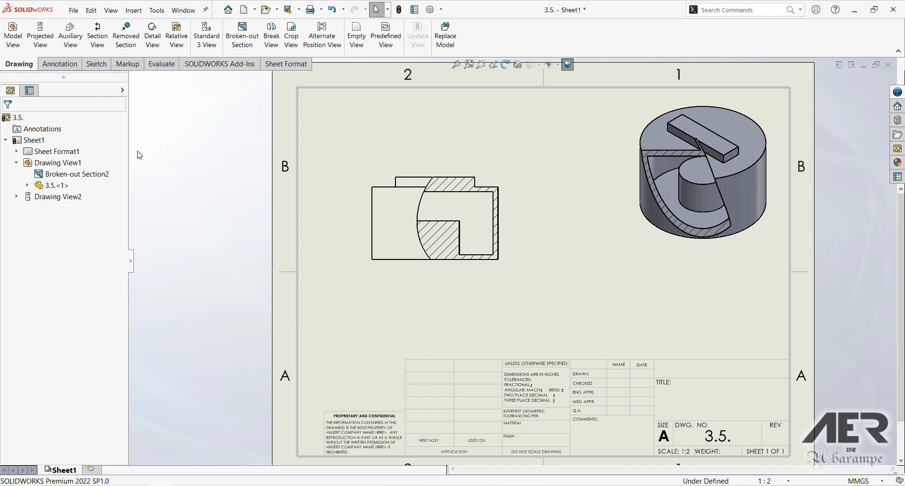
- Edit the front view's section sketch, shifting the spline left and bending its upper-left side inward across the raised bar, and rebuild the drawing
right_click(69, 175)
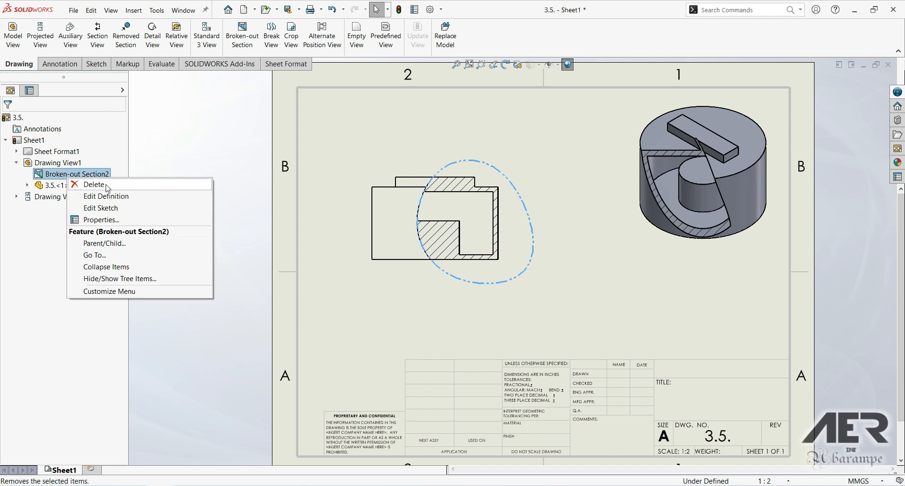
left_click(120, 212)
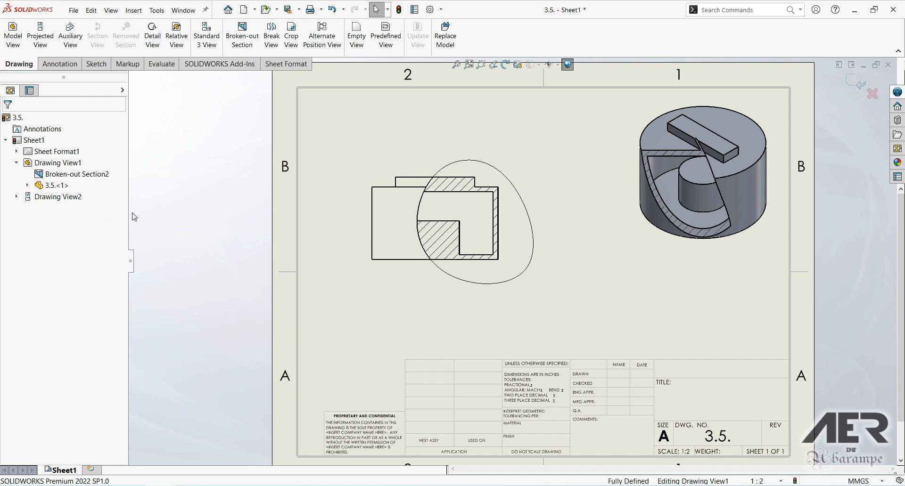
mouse_move(467, 281)
left_mouse_down()
mouse_move(419, 279)
mouse_move(444, 284)
left_mouse_up()
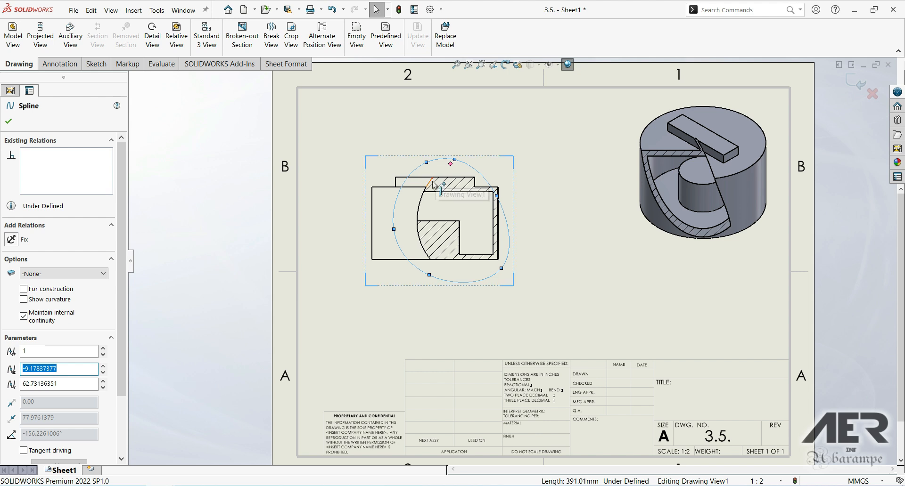
left_click_drag(426, 163, 445, 183)
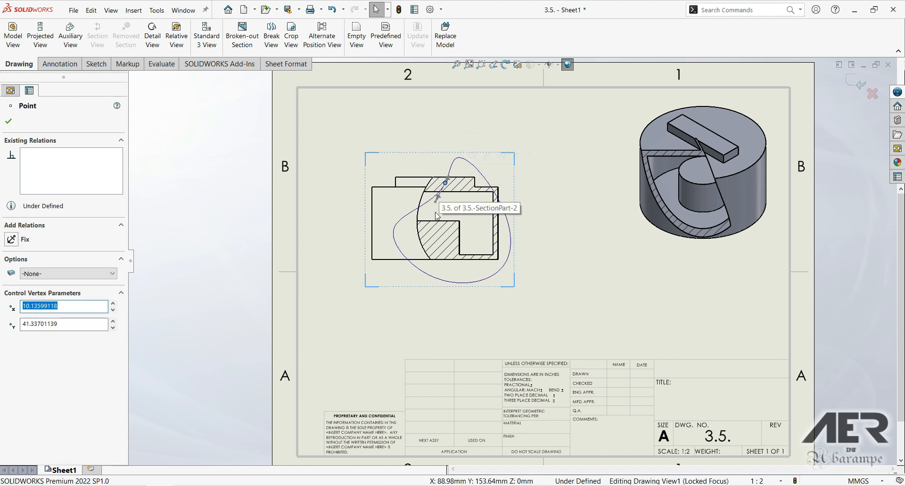
left_click_drag(450, 161, 430, 153)
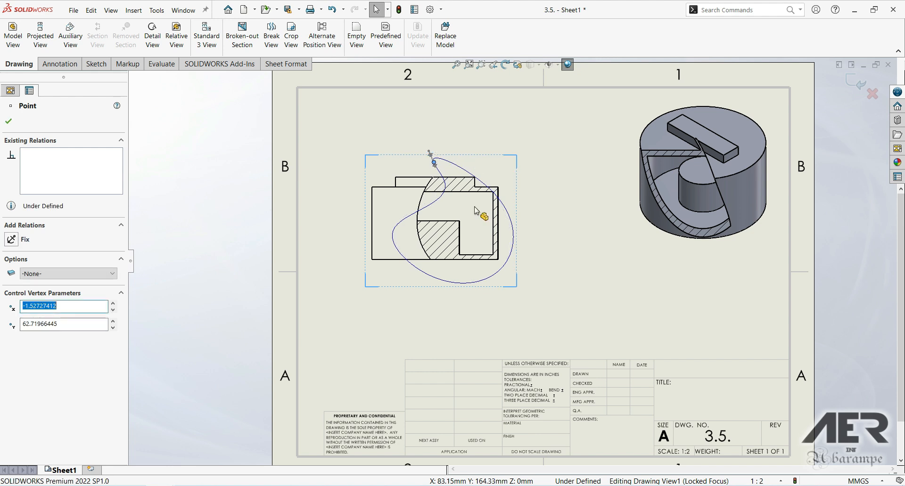
left_click(501, 206)
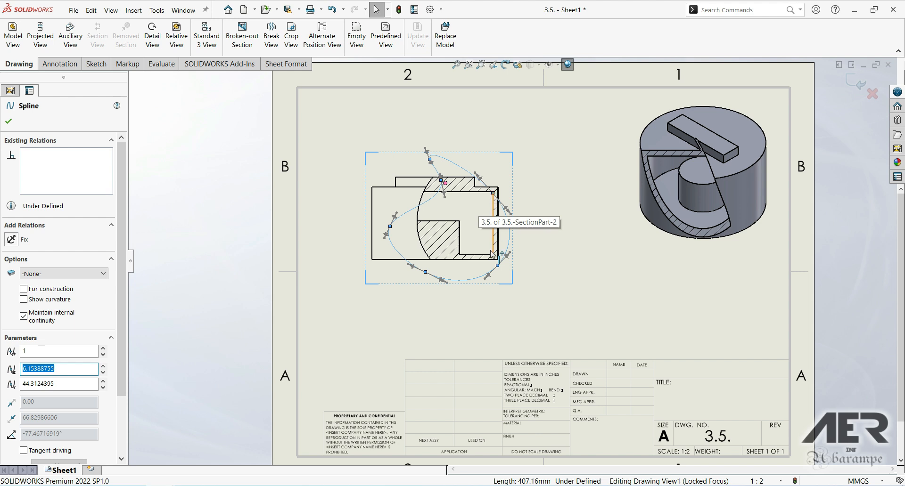
left_click(9, 122)
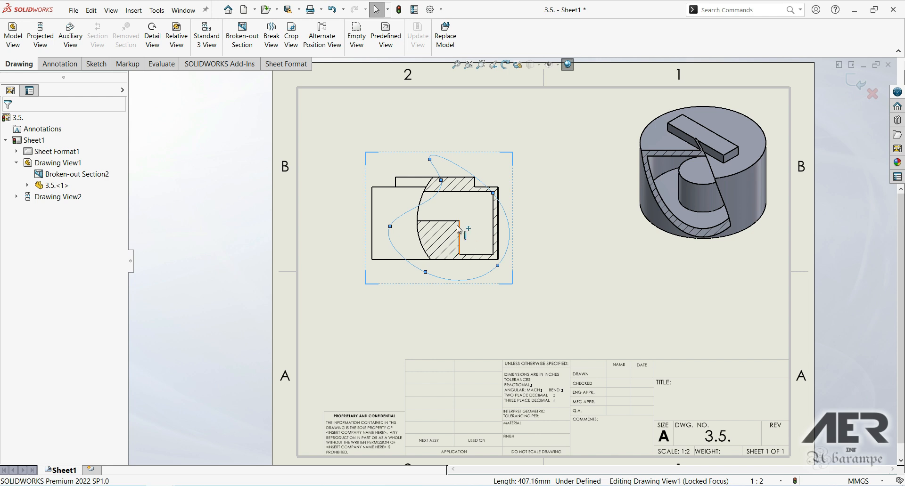
left_click(400, 13)
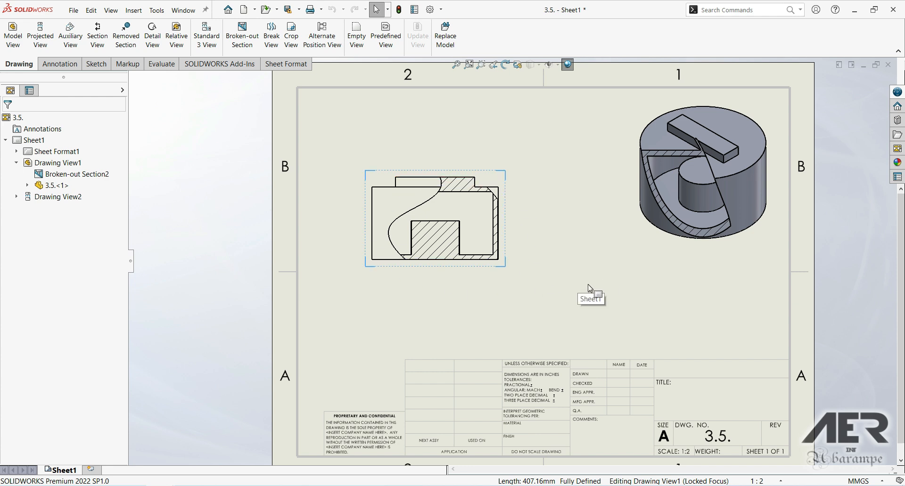
key("f")
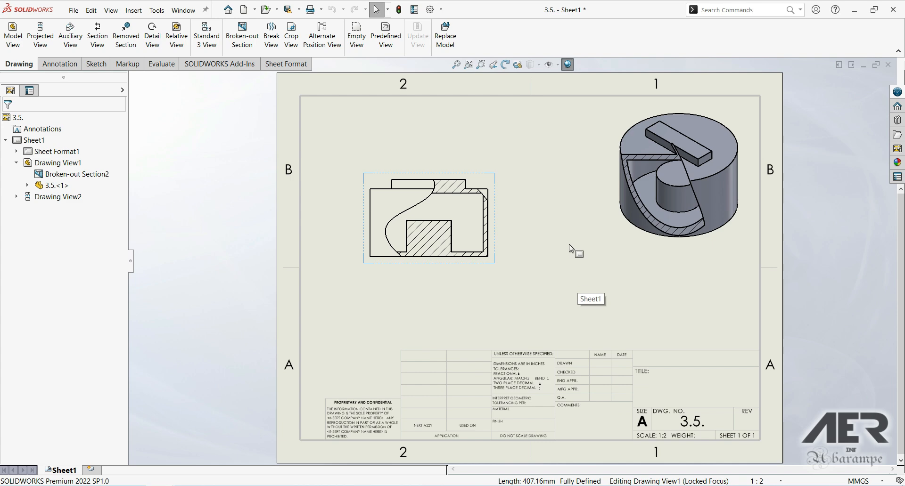